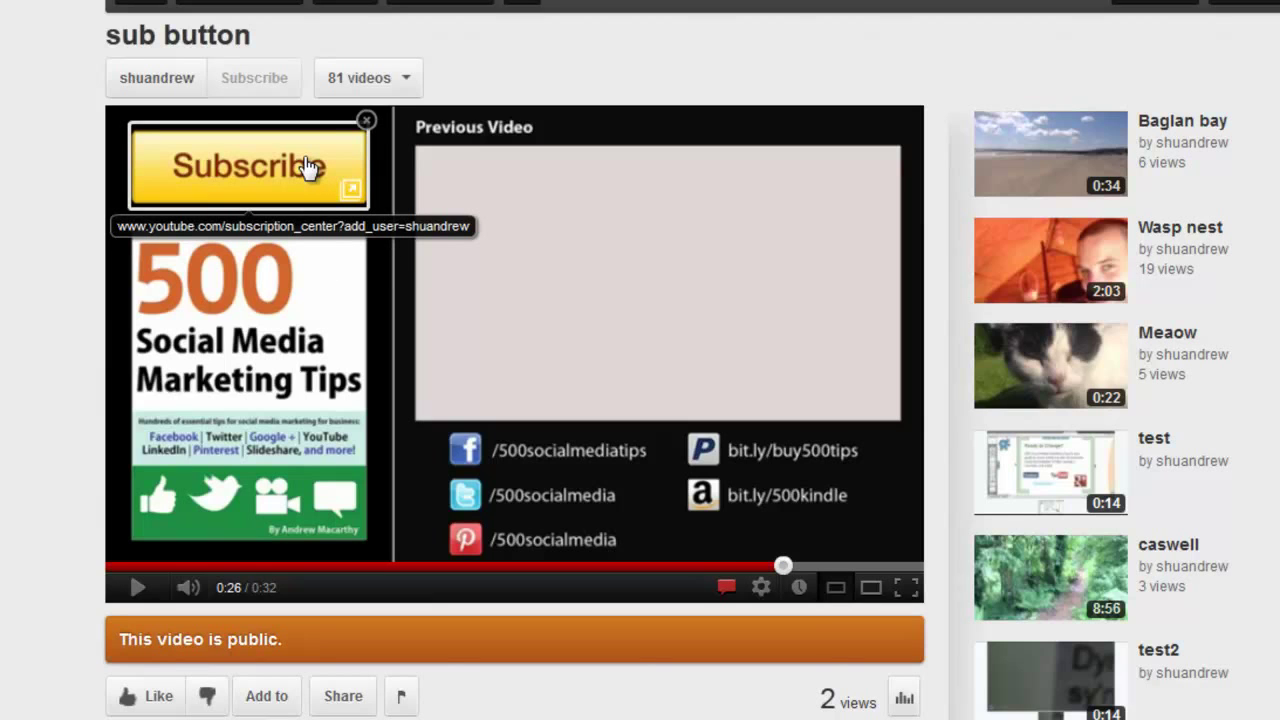
Click the end screen's Subscribe annotation to reach the subscription confirmation page.
click(308, 167)
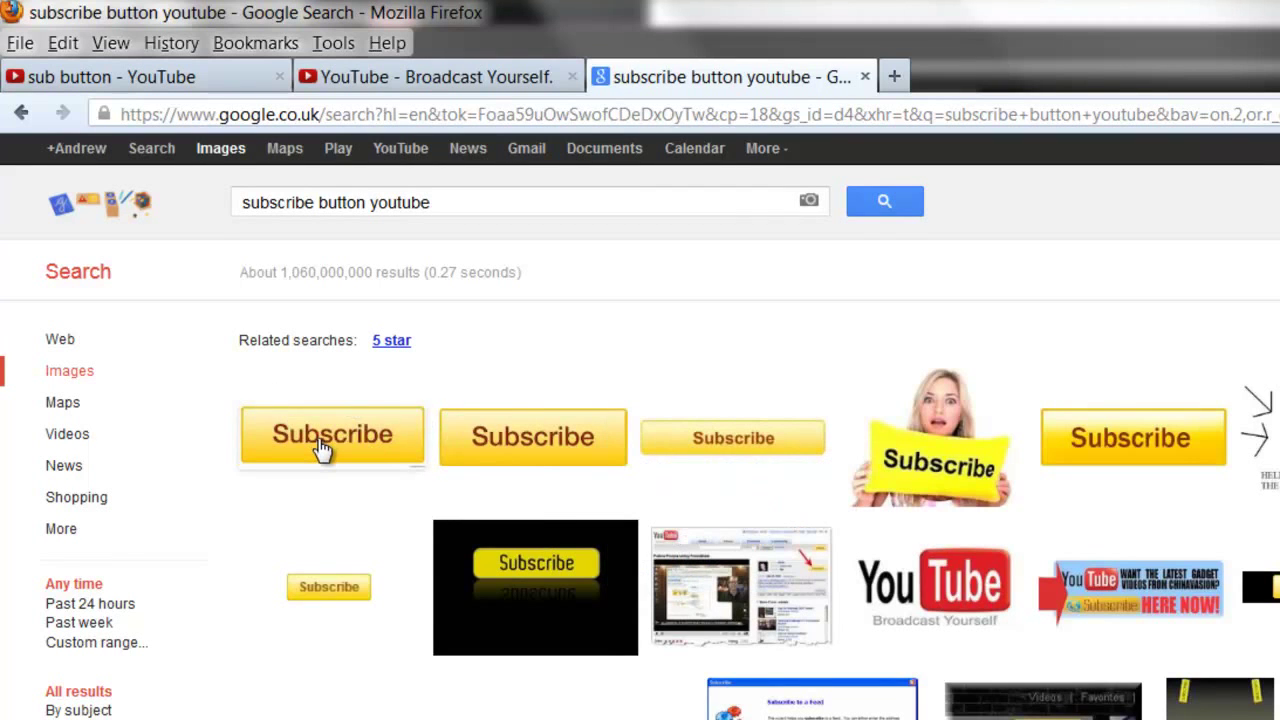
Switch back to the YouTube Confirm Subscription tab.
click(381, 86)
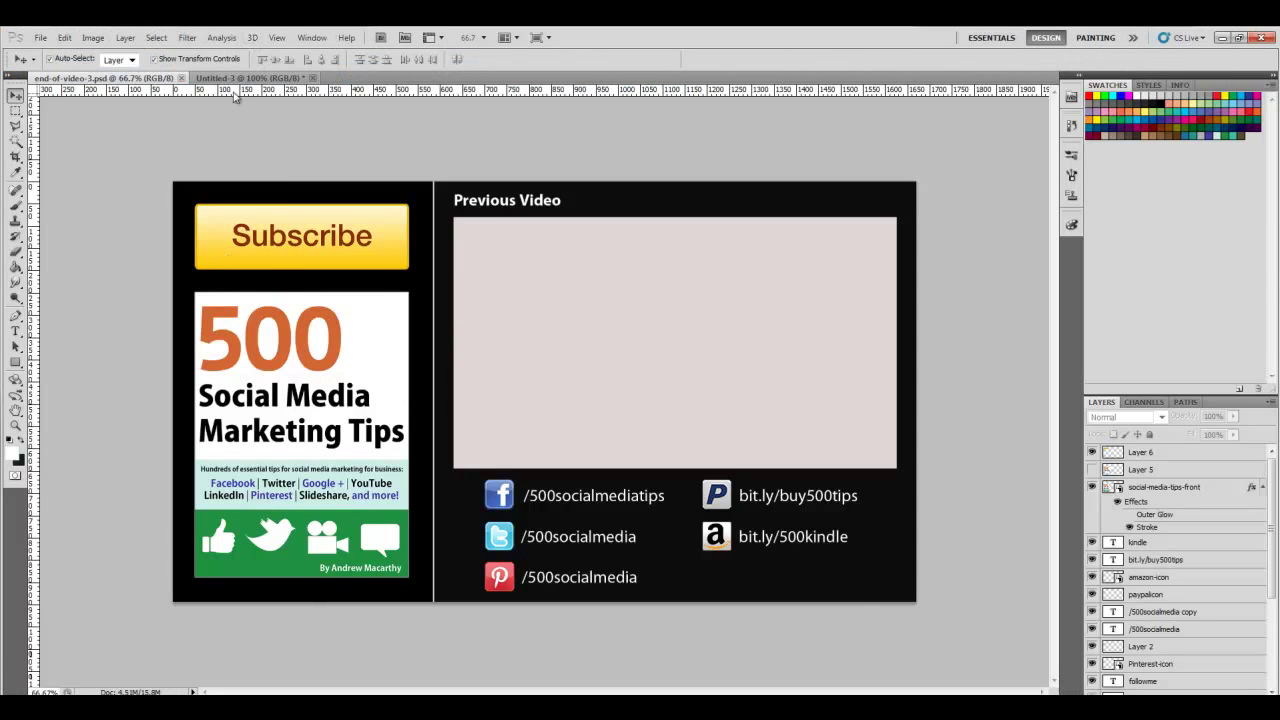
click(238, 78)
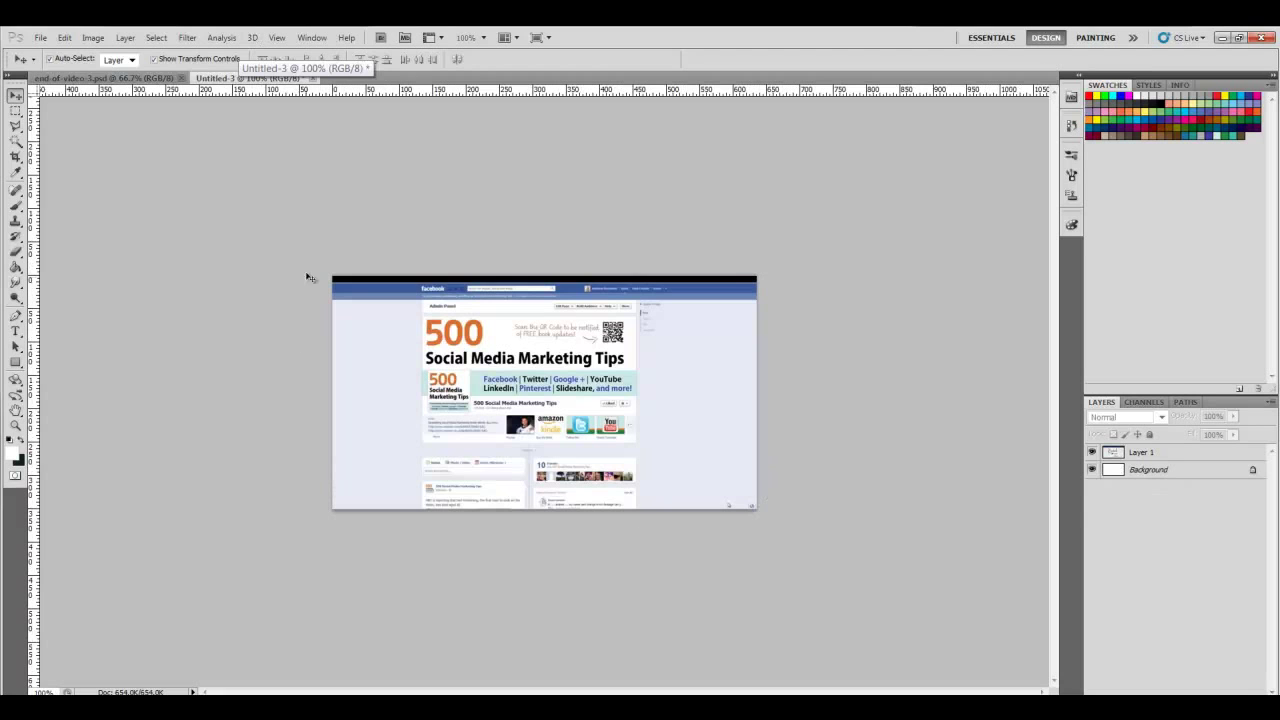
click(148, 78)
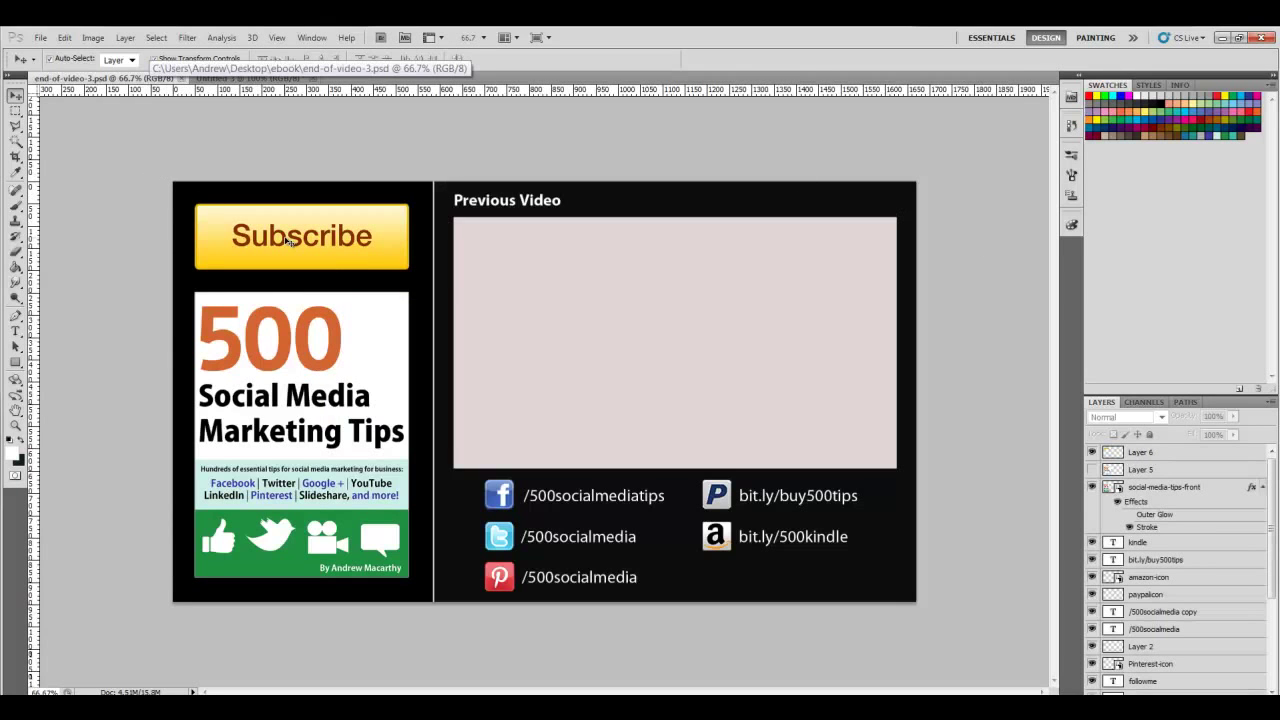
click(286, 238)
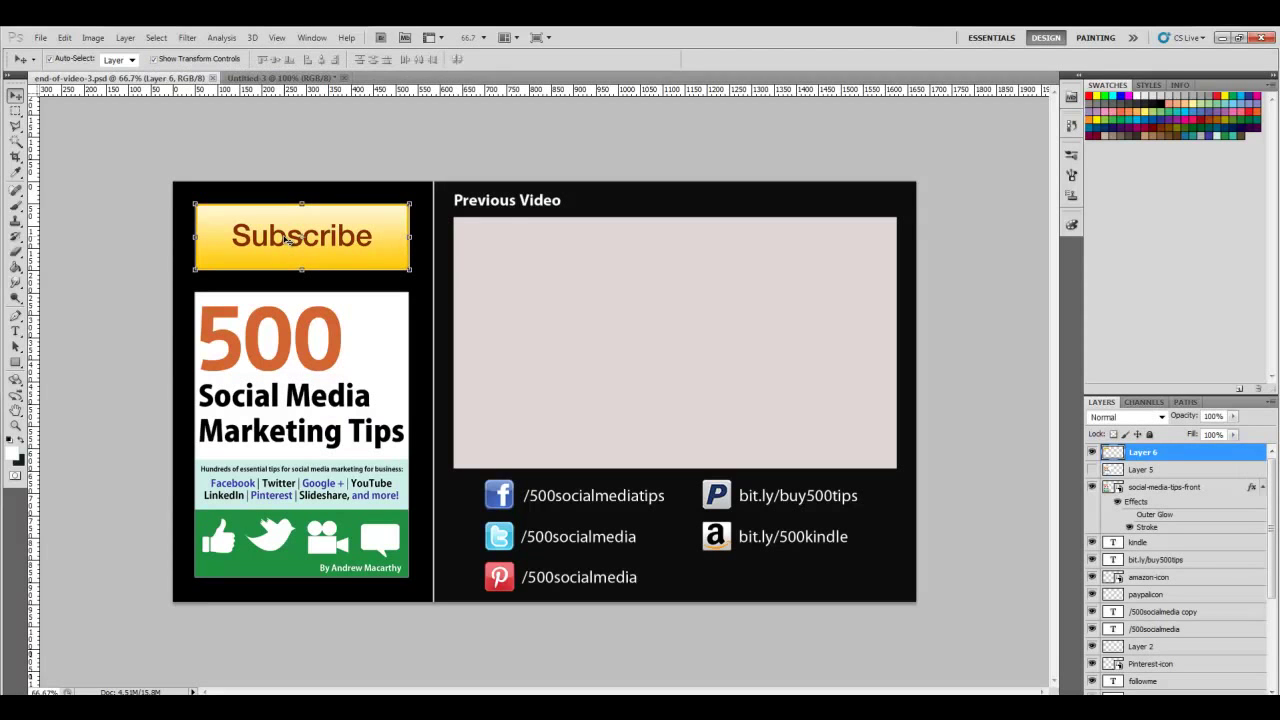
click(320, 393)
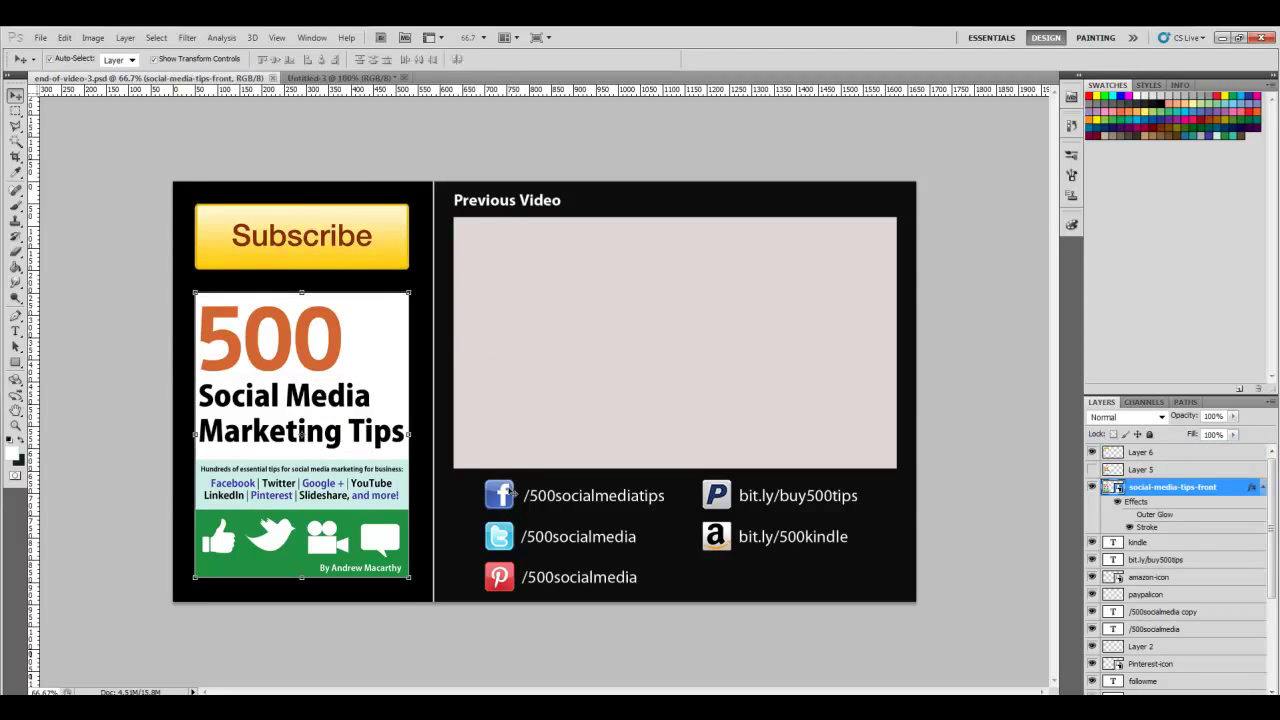
click(511, 493)
click(716, 497)
click(720, 538)
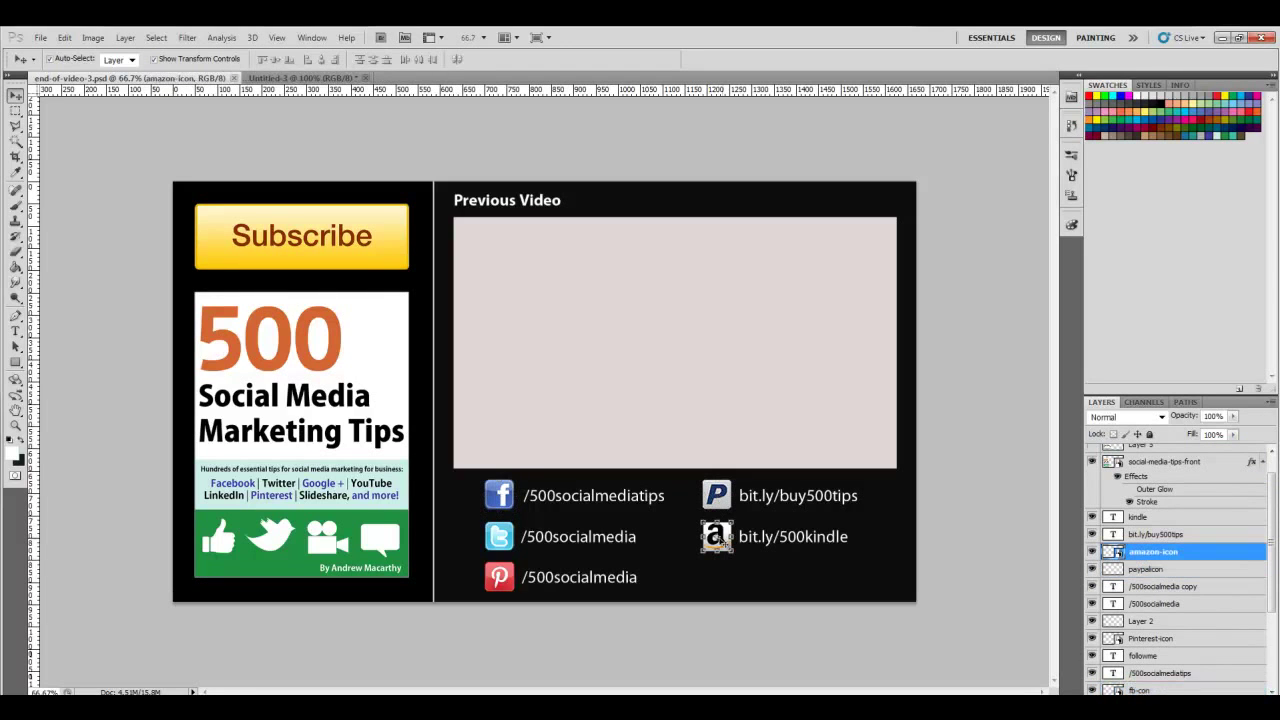
click(514, 541)
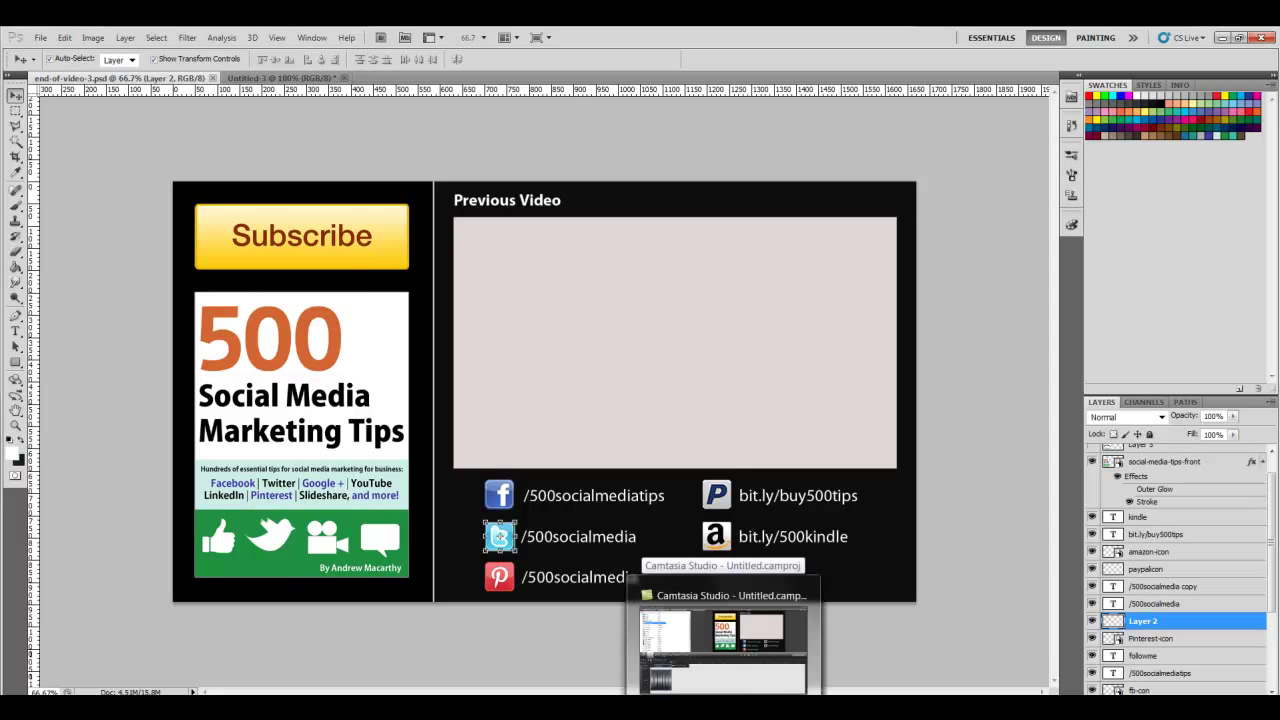
click(720, 630)
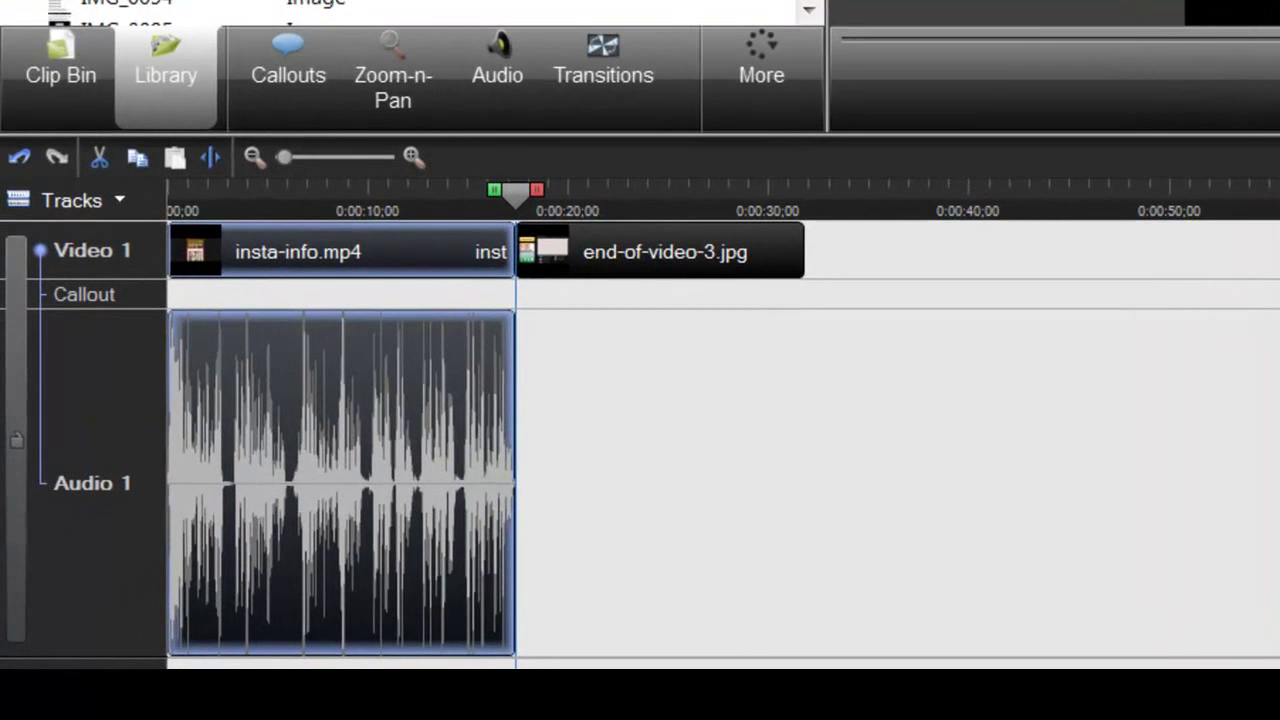
Extend the end-of-video-3.jpg clip on Video 1 slightly past its original end.
click(636, 258)
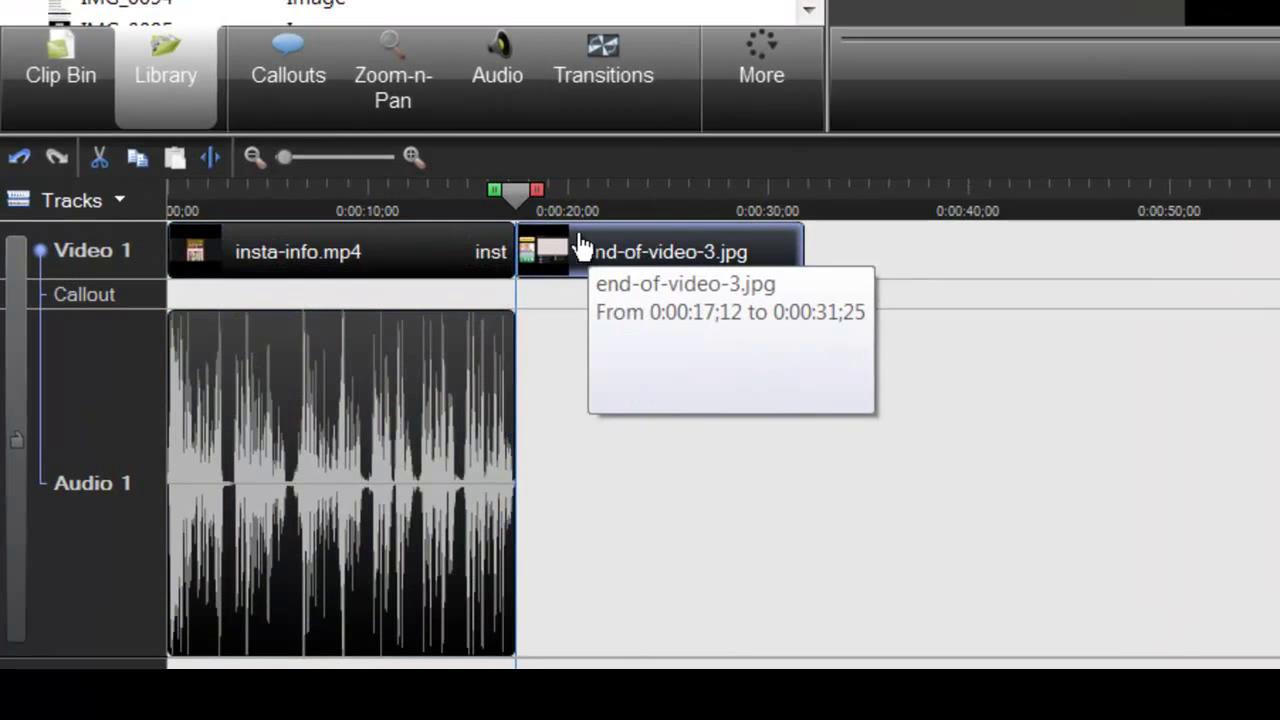
drag(518, 195, 622, 195)
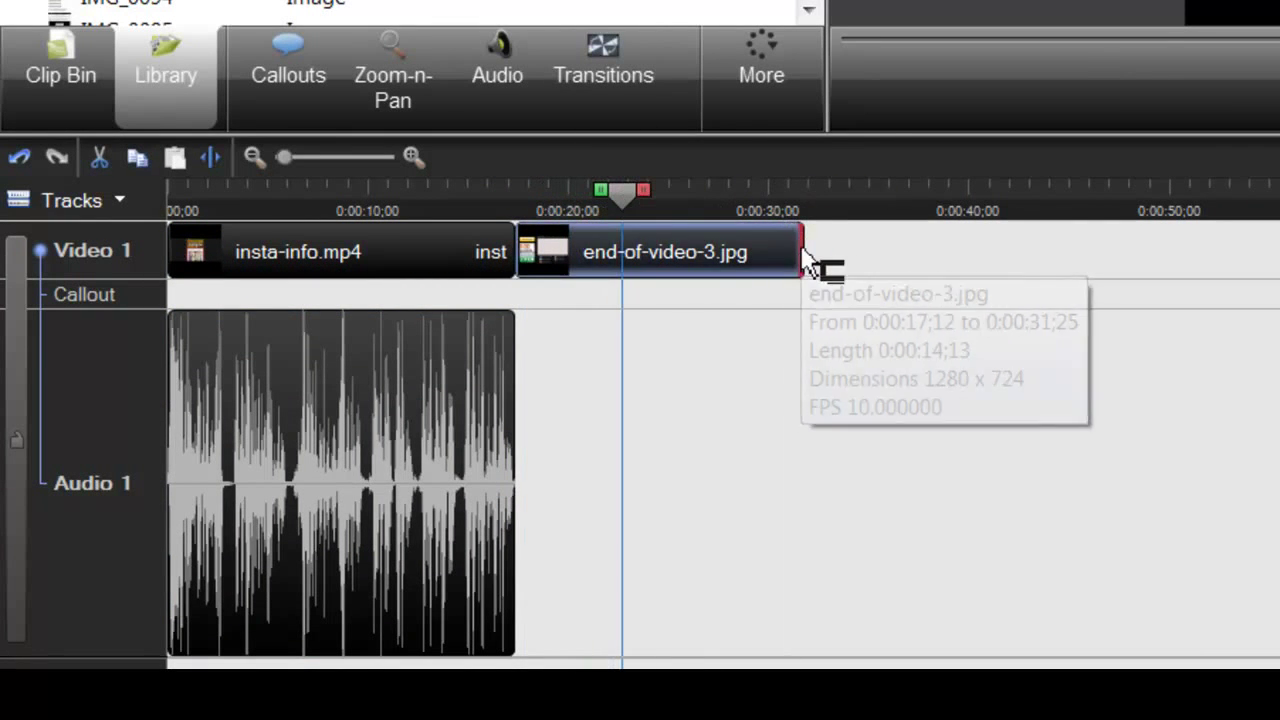
mouse_move(804, 252)
mouse_down()
mouse_move(878, 258)
mouse_move(810, 258)
mouse_up()
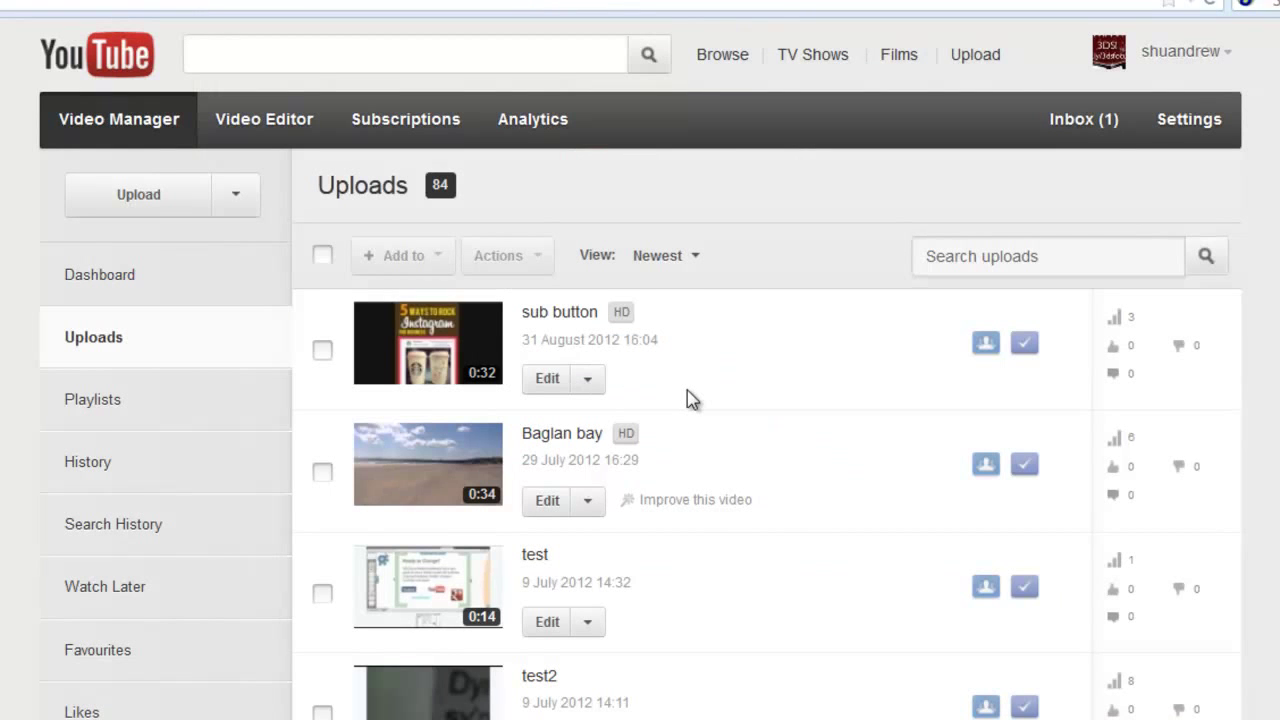
Open Annotations for 'sub button' and seek to 0:19 on the end screen.
click(589, 381)
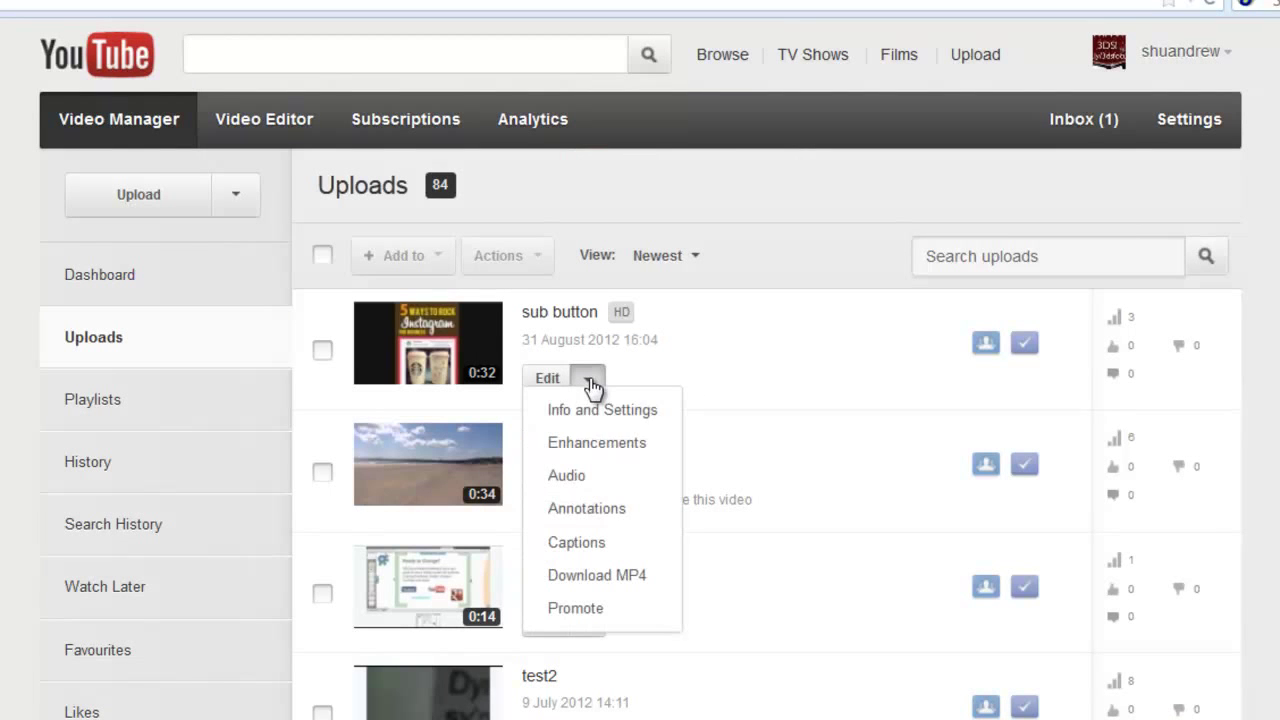
click(601, 512)
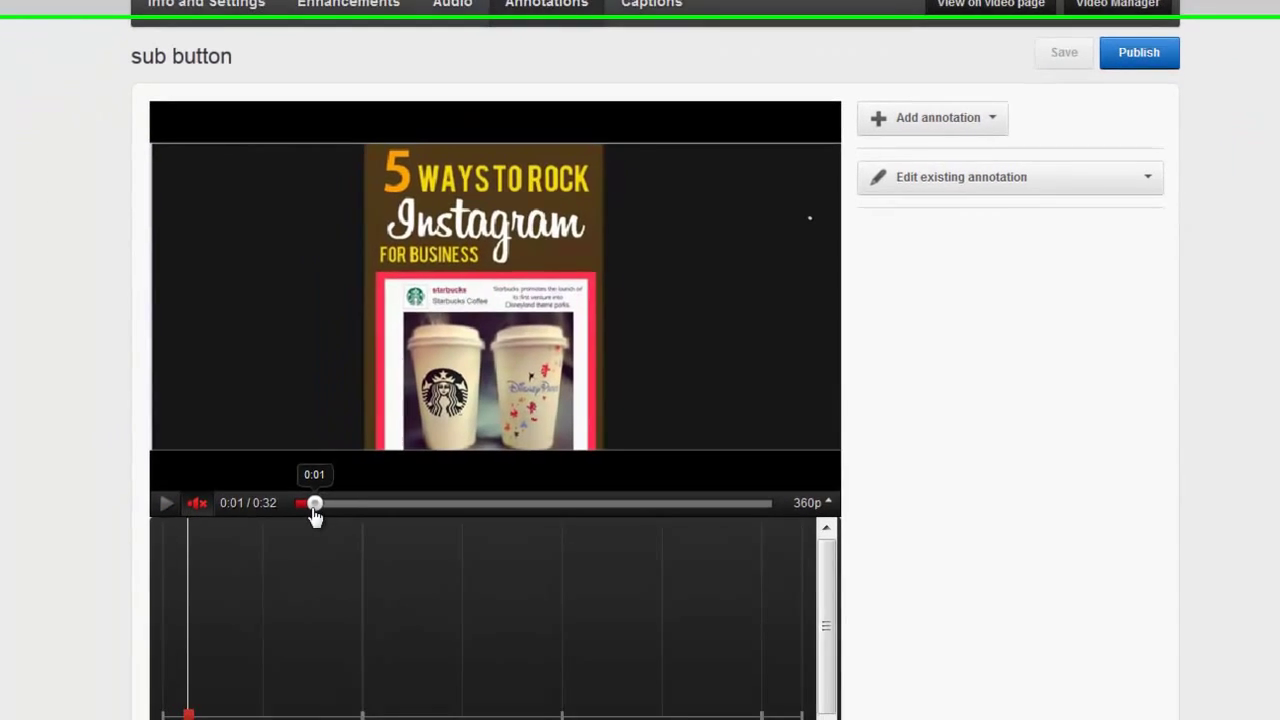
drag(326, 484, 572, 476)
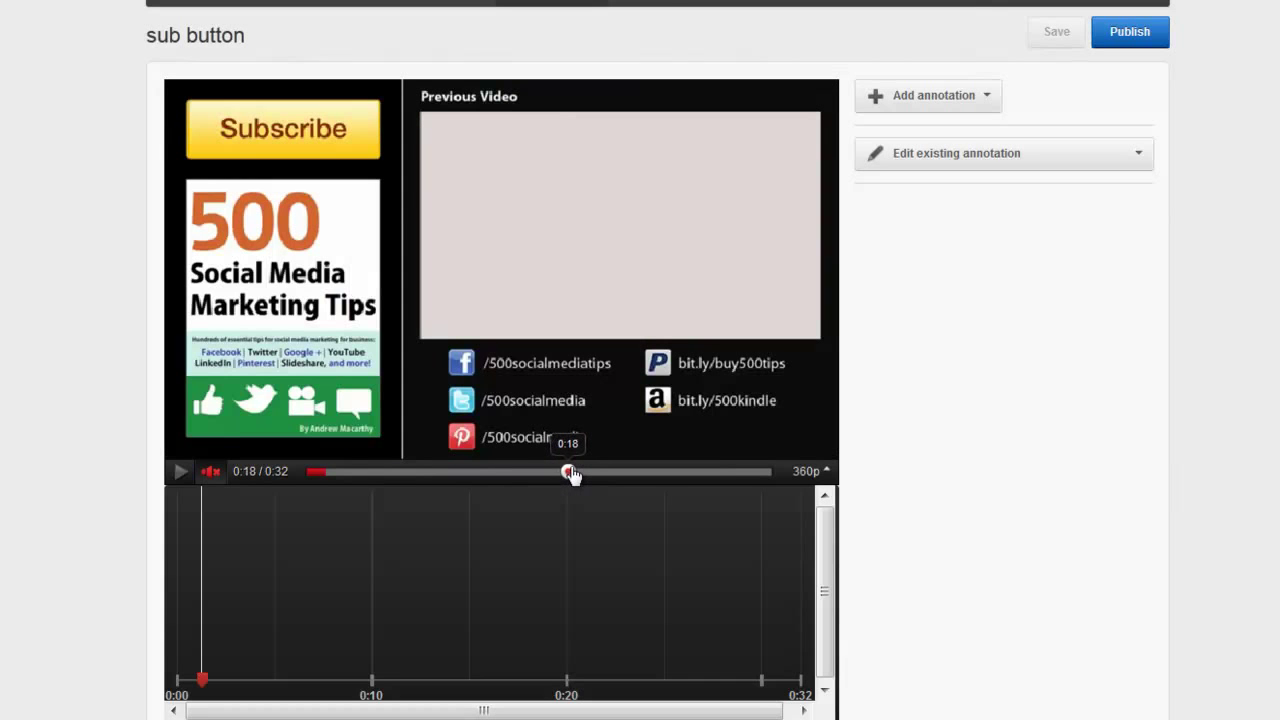
drag(572, 474, 586, 474)
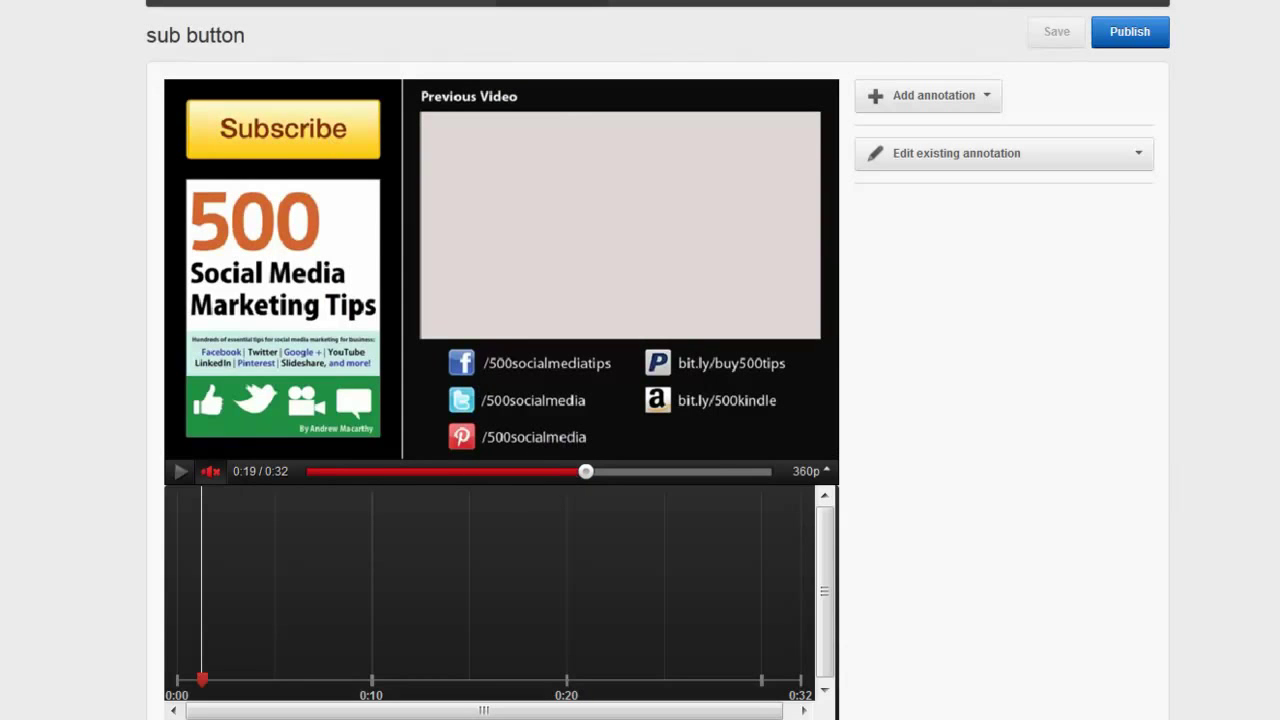
Place a Spotlight over the Subscribe graphic, running 0:19.1 to 0:32.1.
click(984, 100)
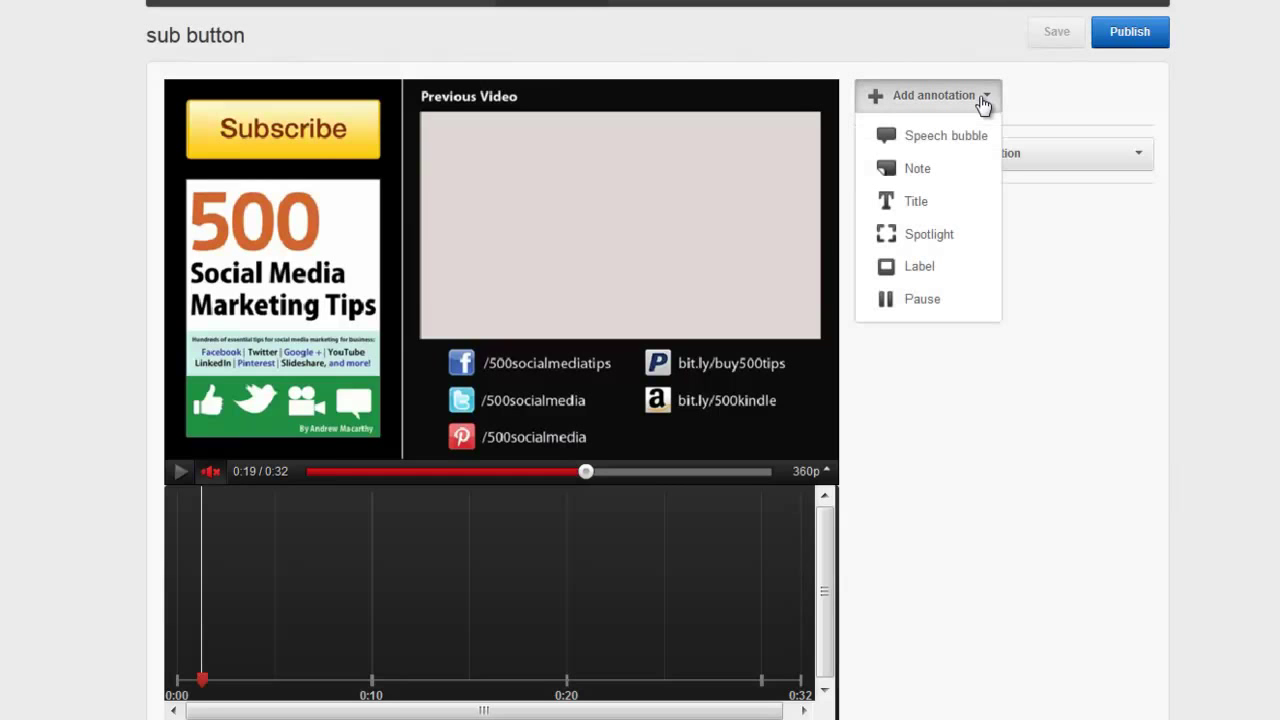
click(930, 236)
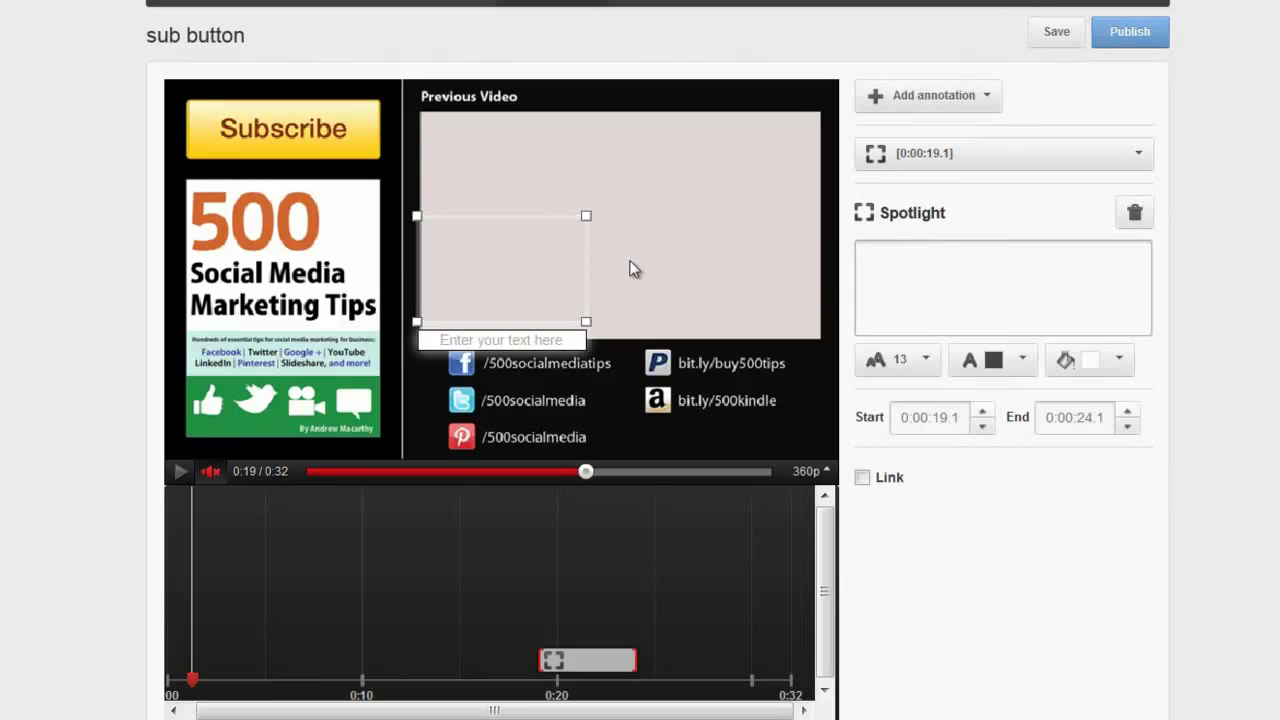
mouse_move(531, 286)
mouse_down()
mouse_move(304, 171)
mouse_move(386, 170)
mouse_up()
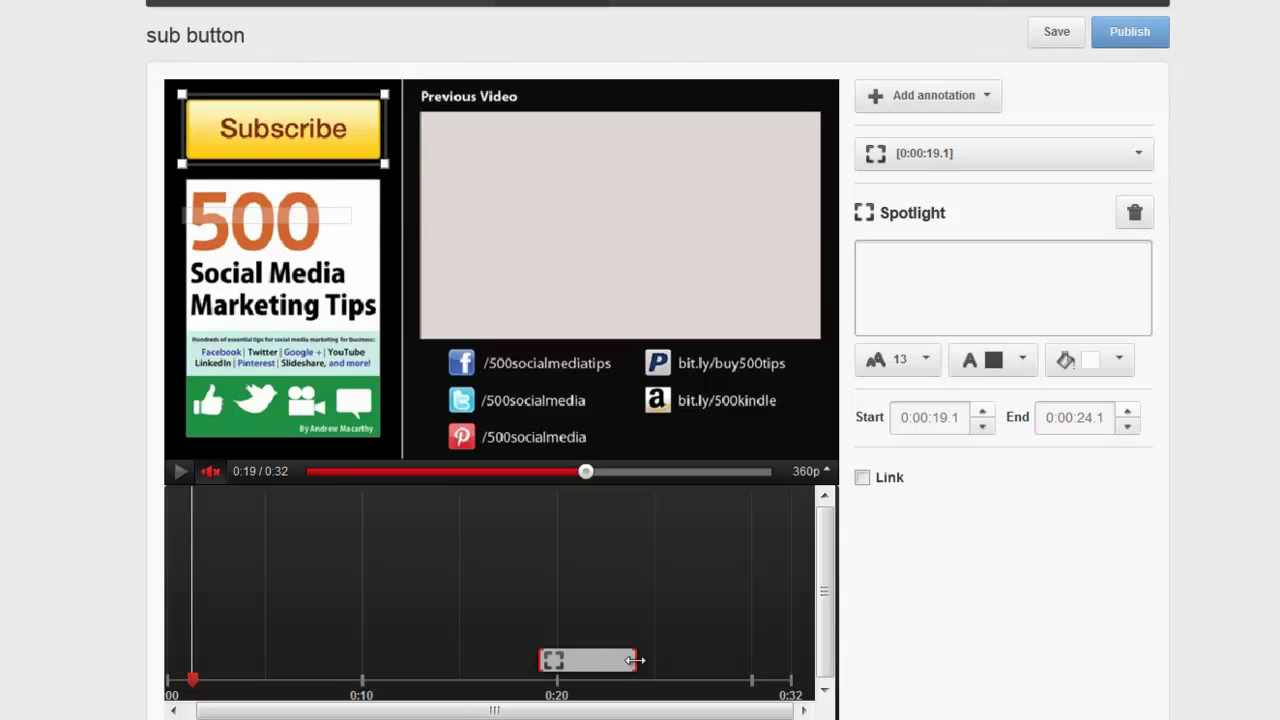
drag(635, 660, 792, 661)
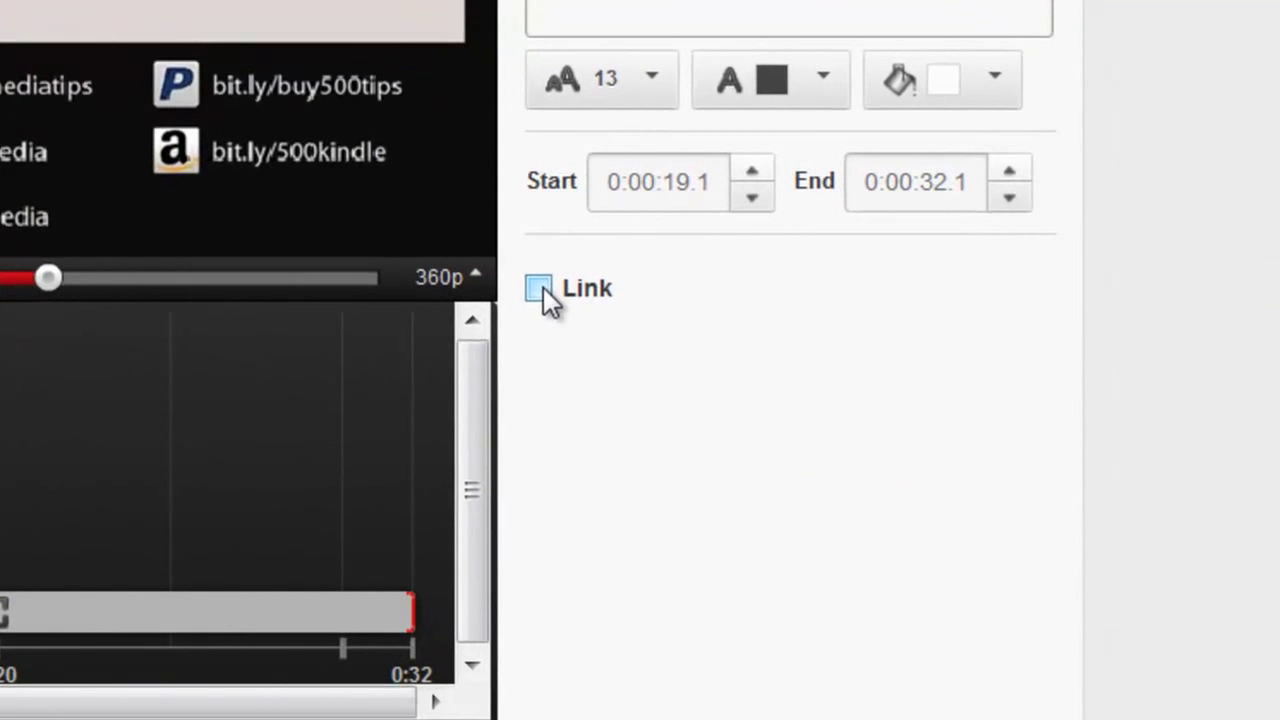
Link the spotlight as a Subscribe link to channel 'shuandrew'.
click(541, 289)
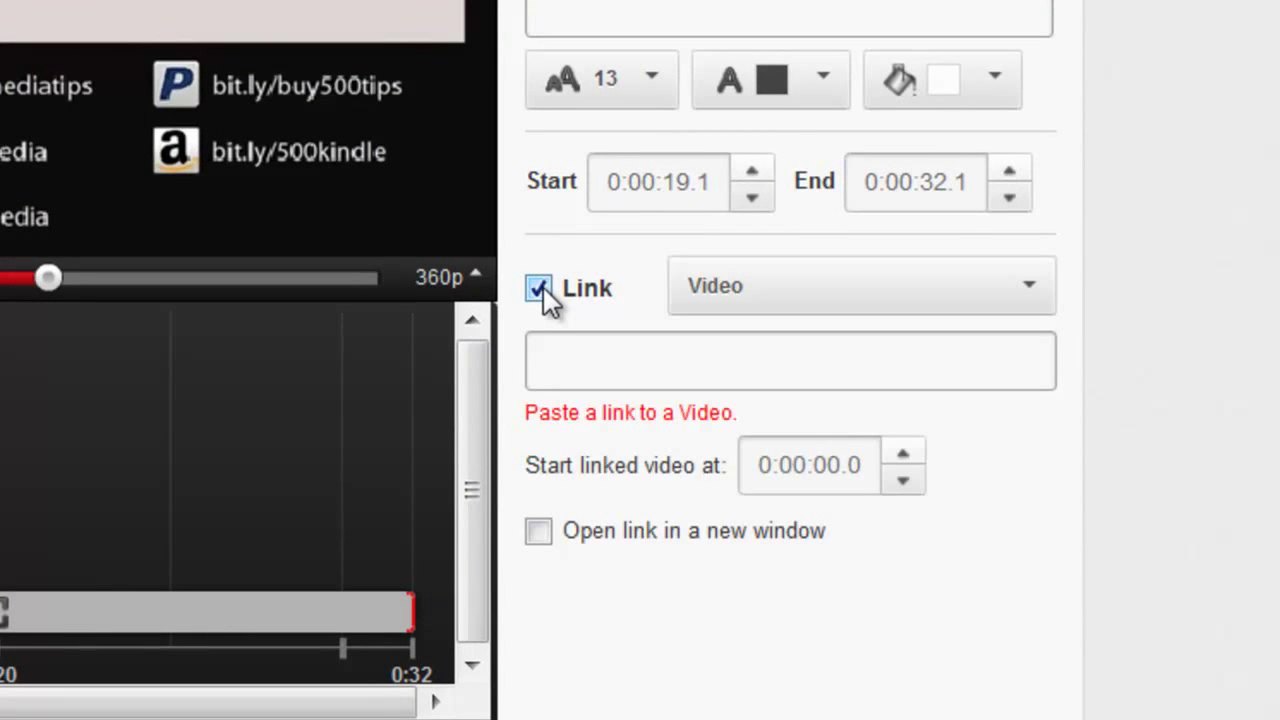
click(776, 308)
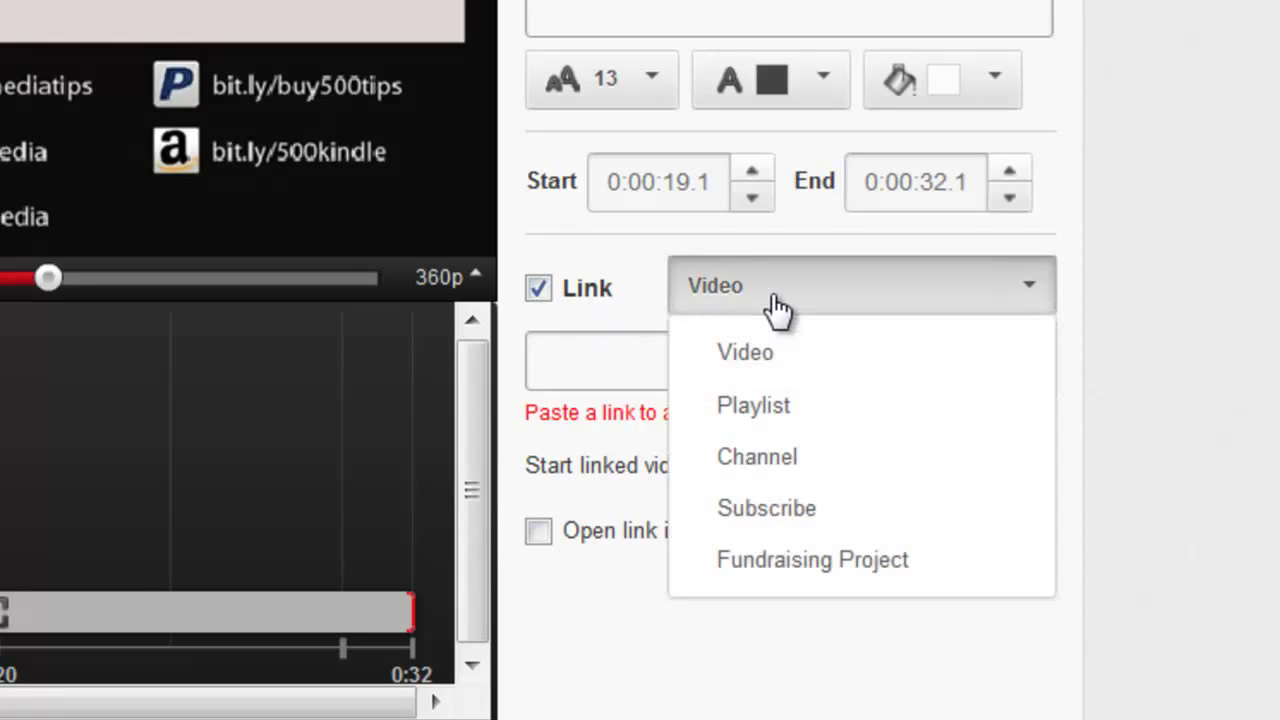
click(801, 510)
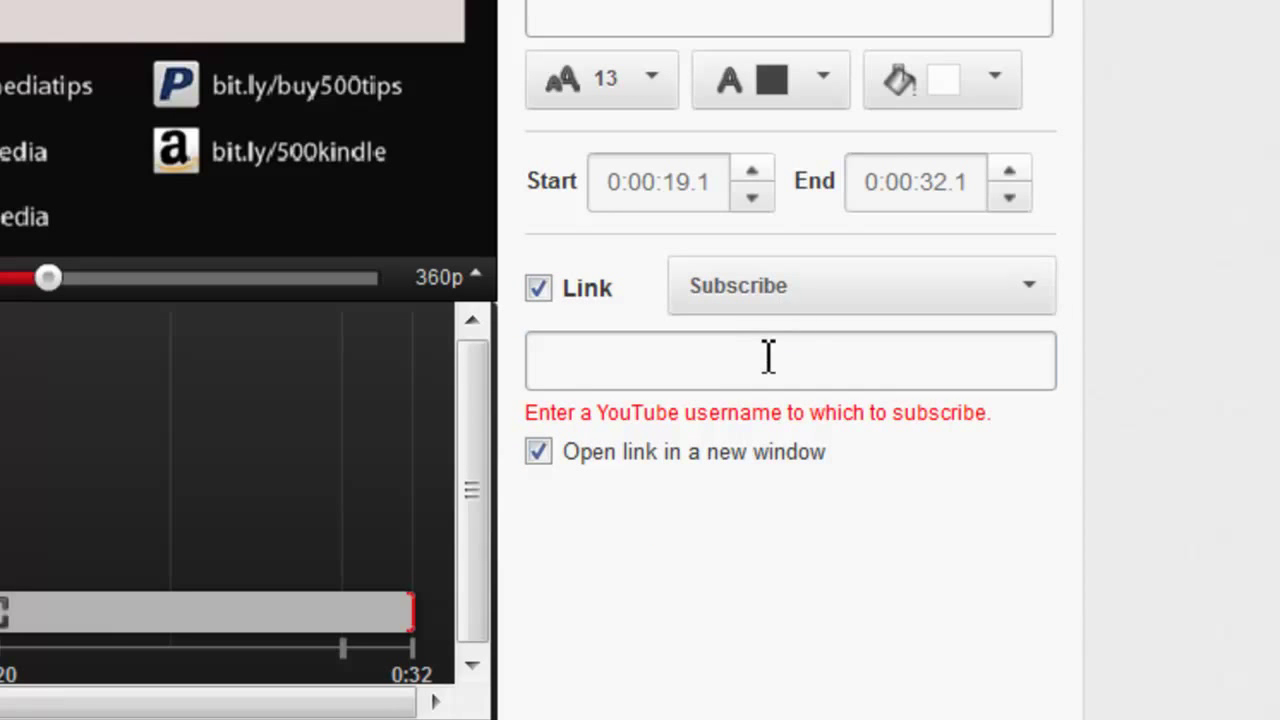
click(768, 356)
text(s)
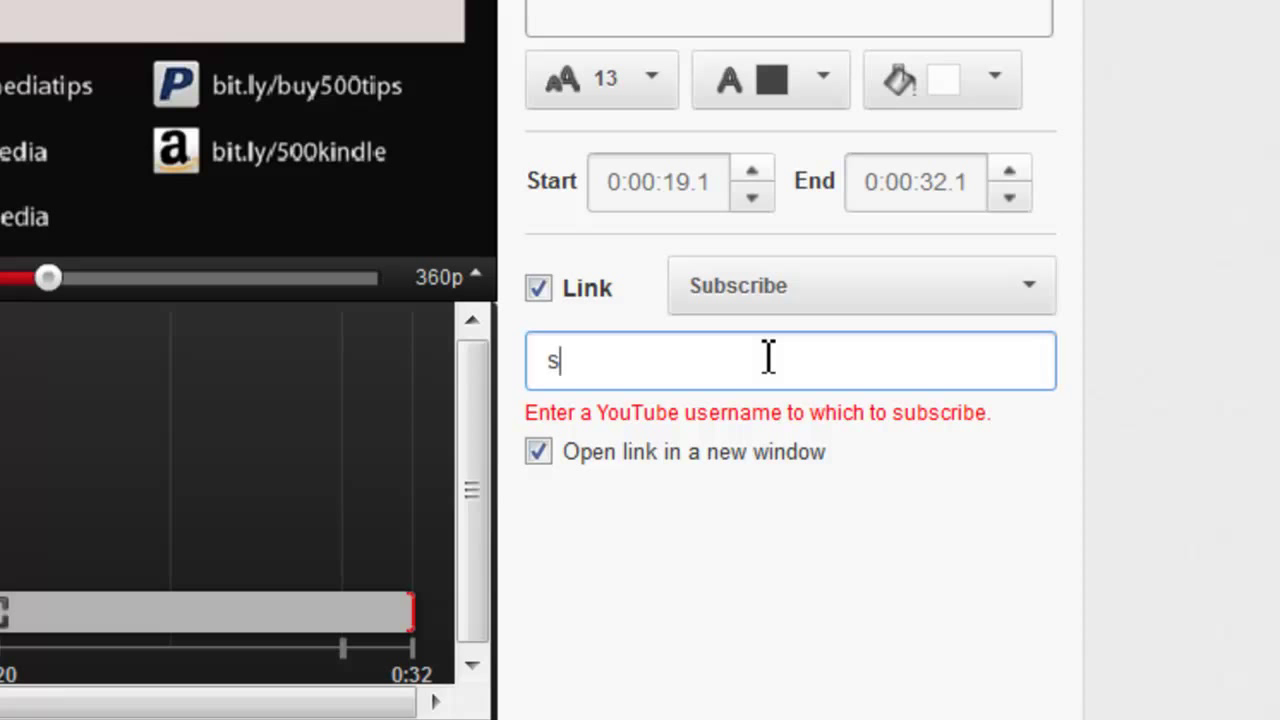
text(hua)
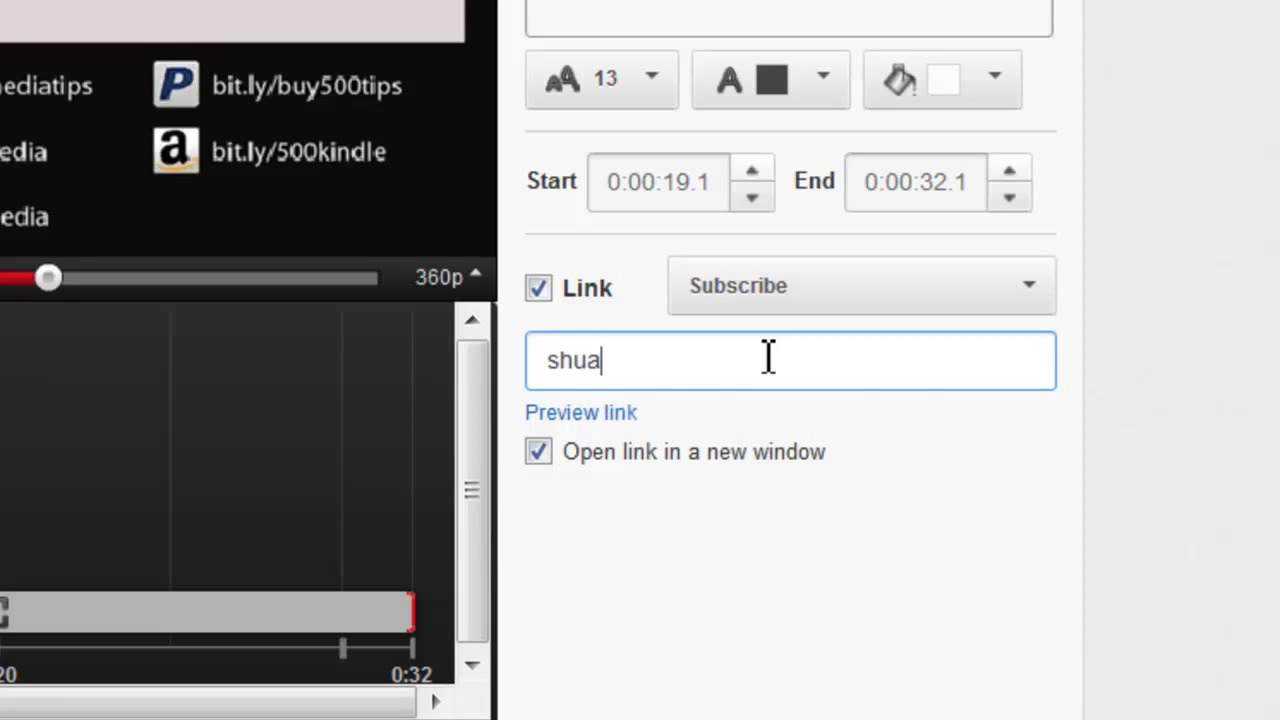
text(ndrew)
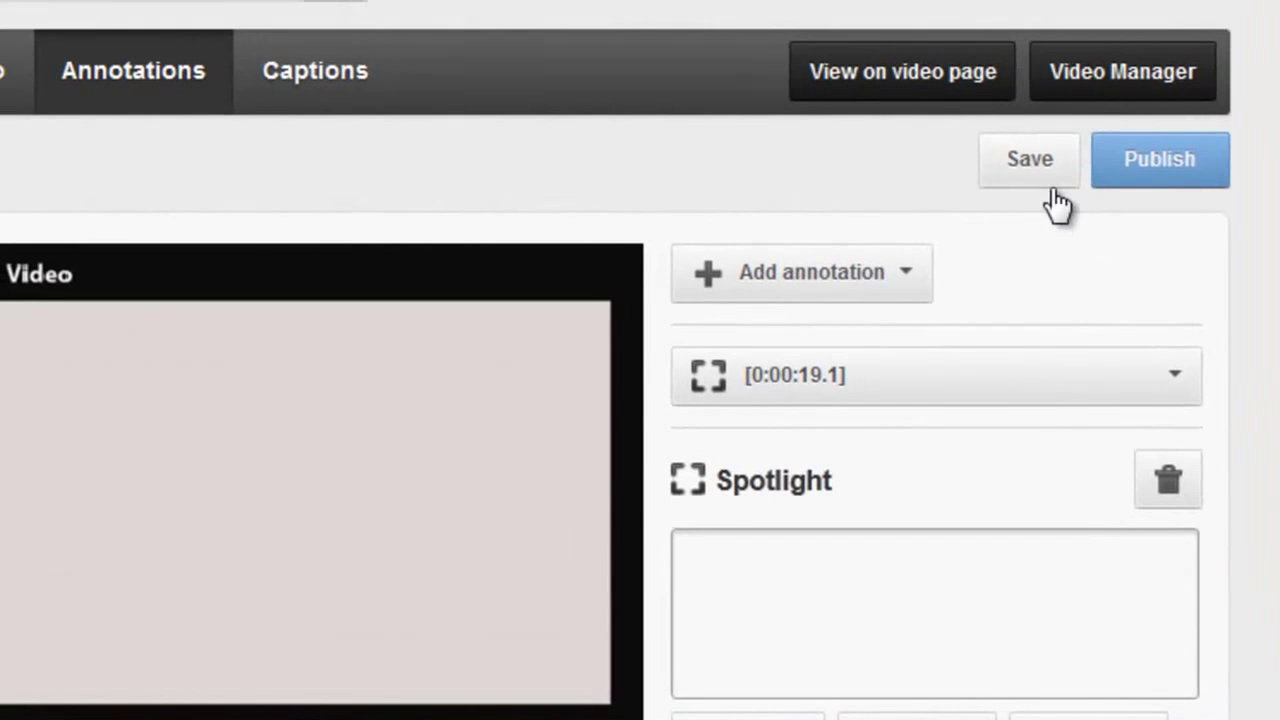
Save and publish the annotation changes to the live video.
click(1052, 196)
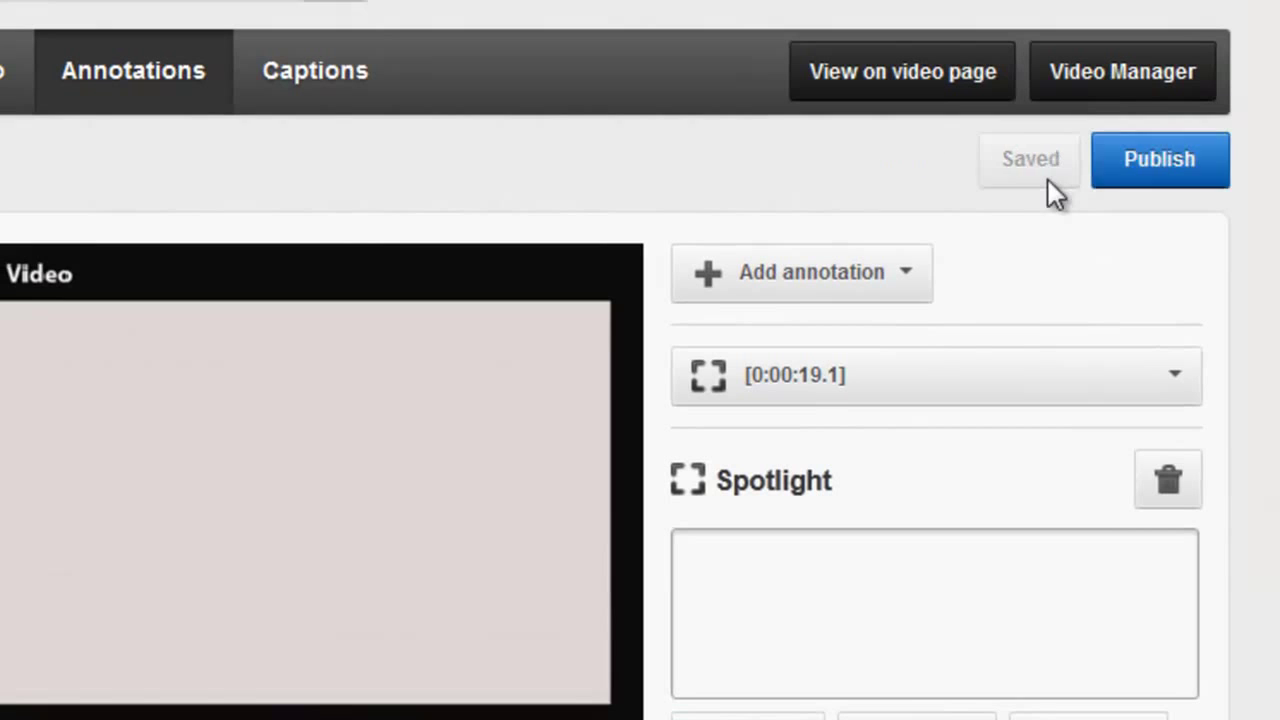
click(1166, 178)
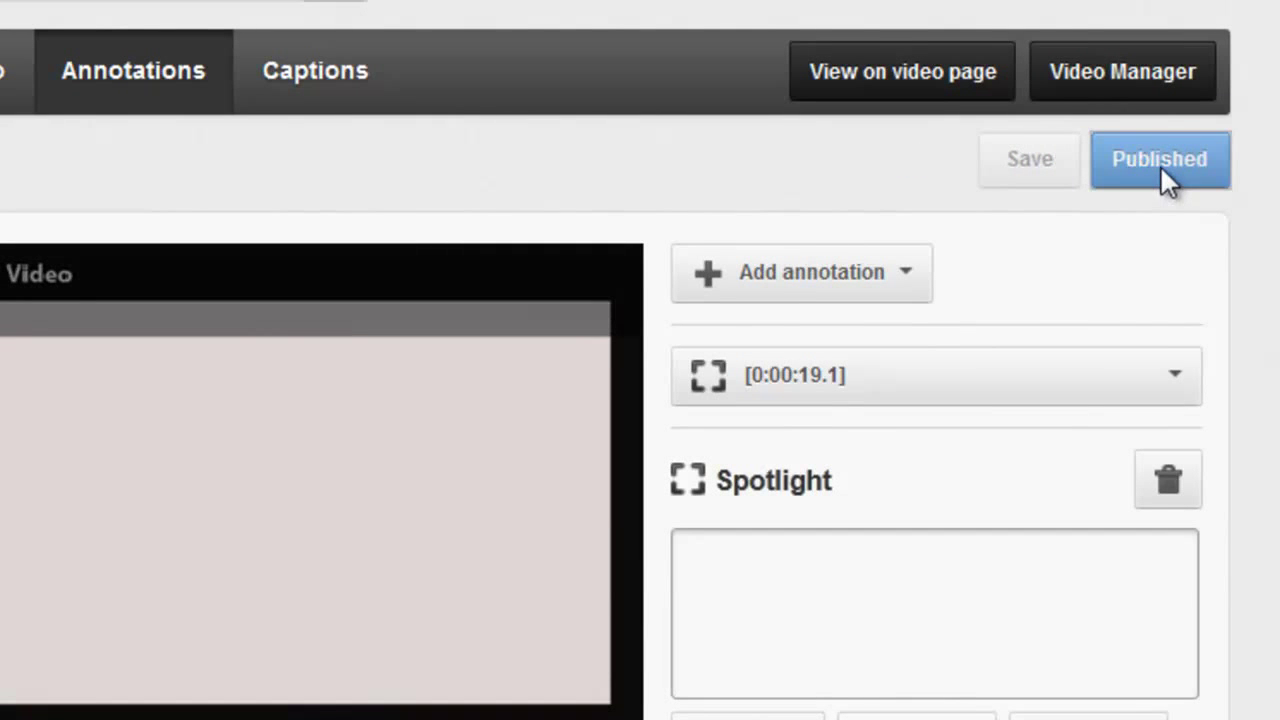